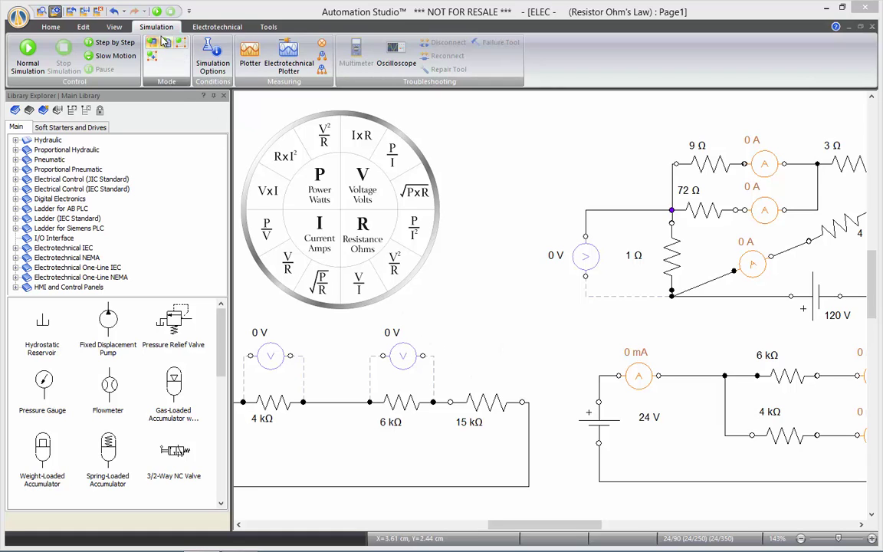
Step: Start the simulation and drop a multimeter above the Ohm's law circuits
click(157, 12)
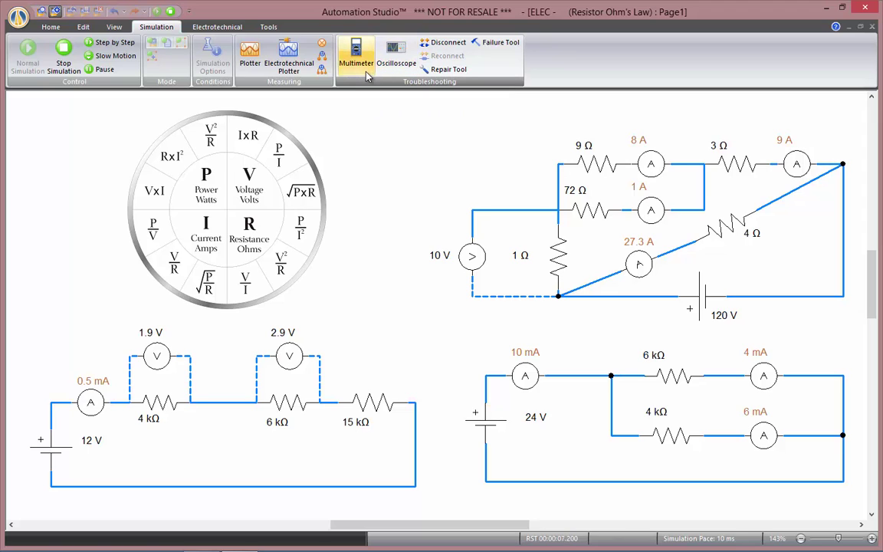
click(368, 75)
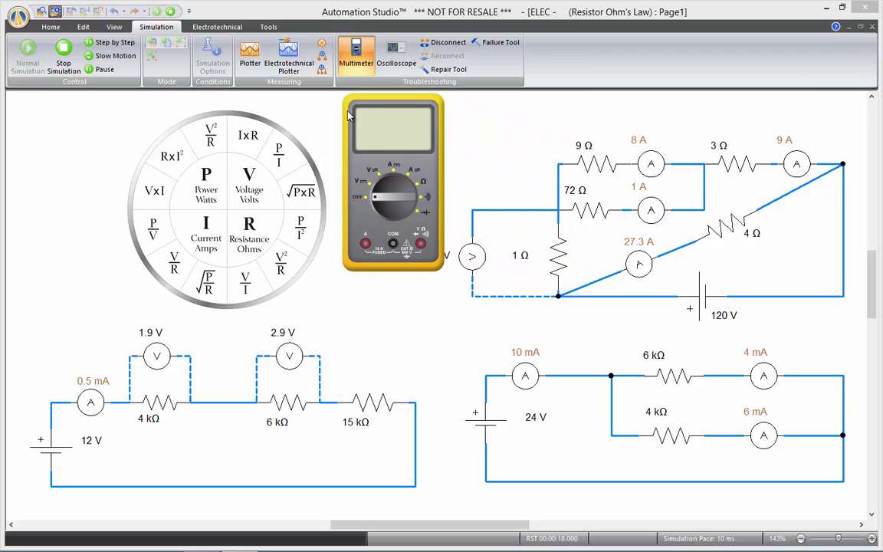
click(322, 115)
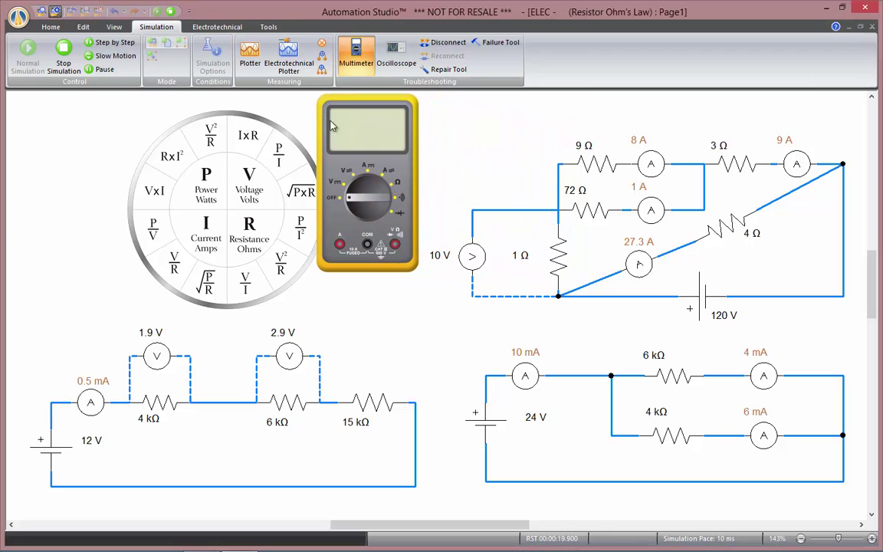
Step: Set the meter to V DC and probe across the 6 kΩ and 15 kΩ resistors, reading 10.05 V
click(346, 193)
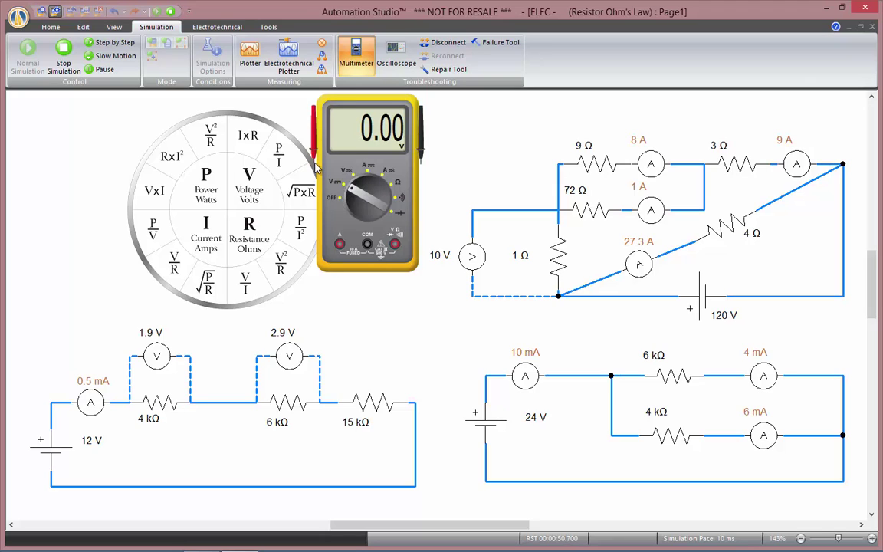
drag(315, 168, 261, 390)
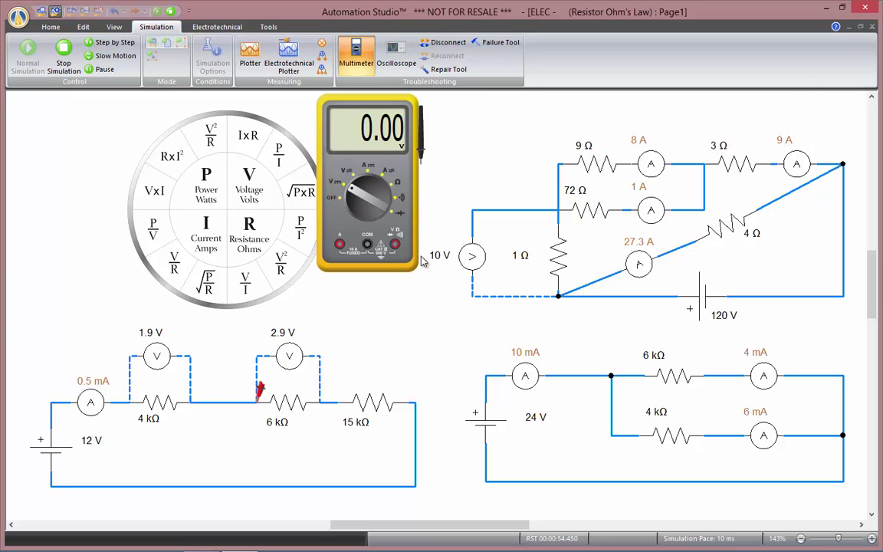
drag(426, 156, 325, 394)
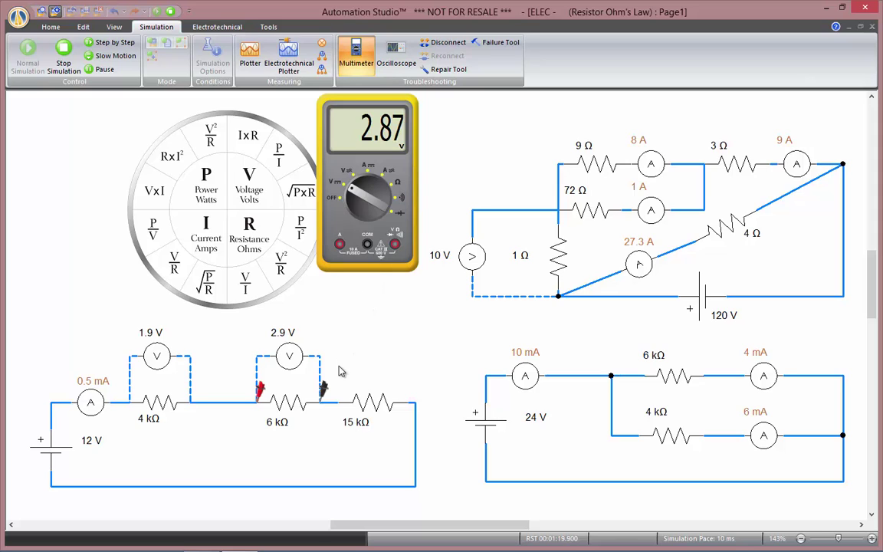
drag(326, 391, 410, 389)
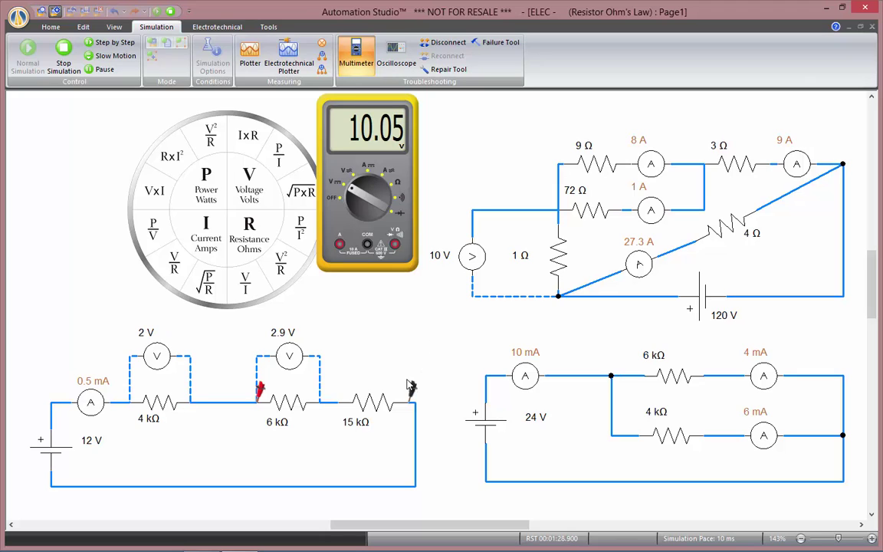
Step: Turn the multimeter dial to A DC, lifting its probes off the circuit
click(368, 182)
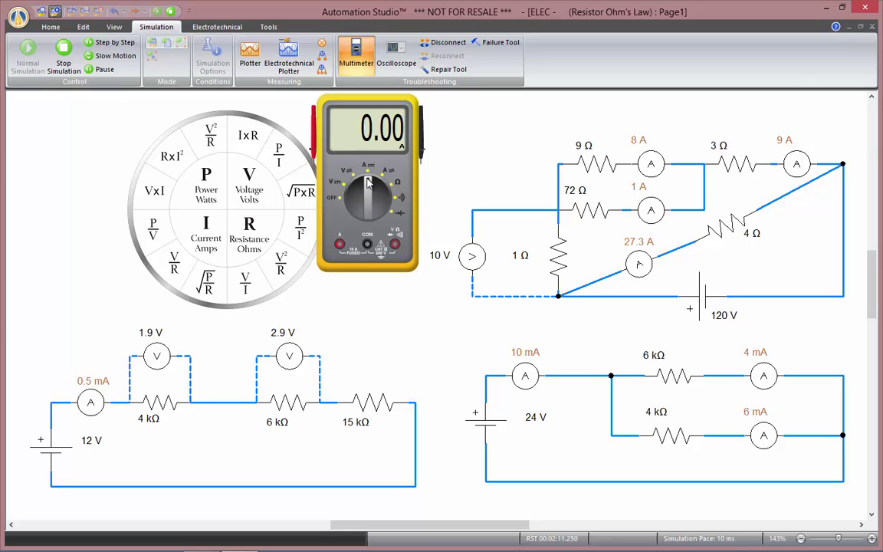
click(453, 45)
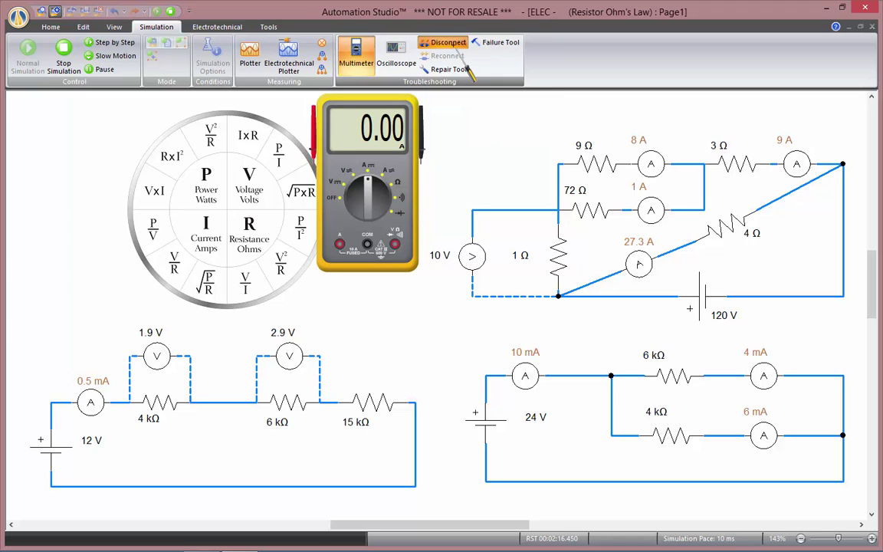
click(646, 375)
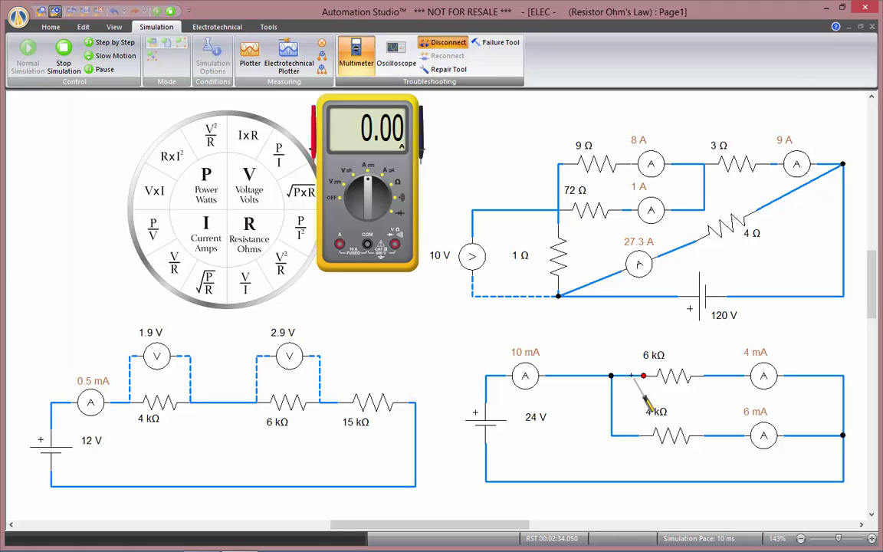
click(592, 377)
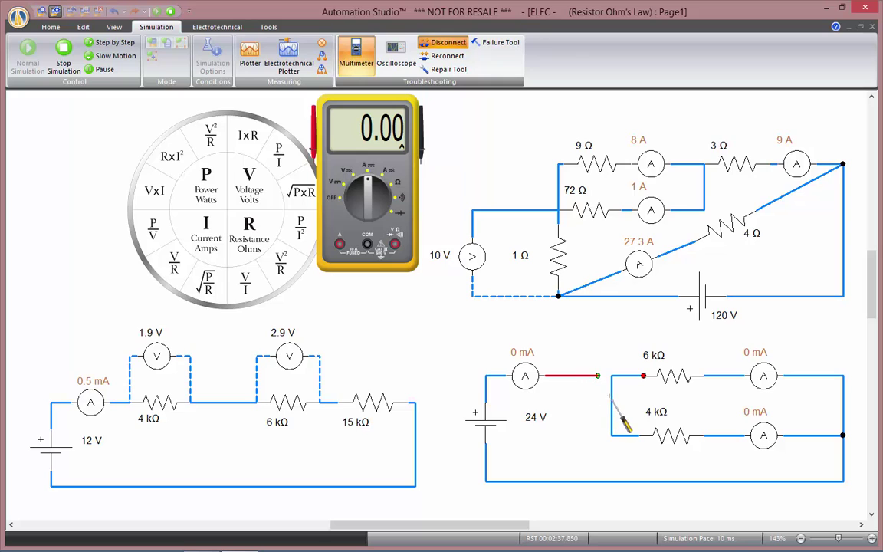
click(611, 394)
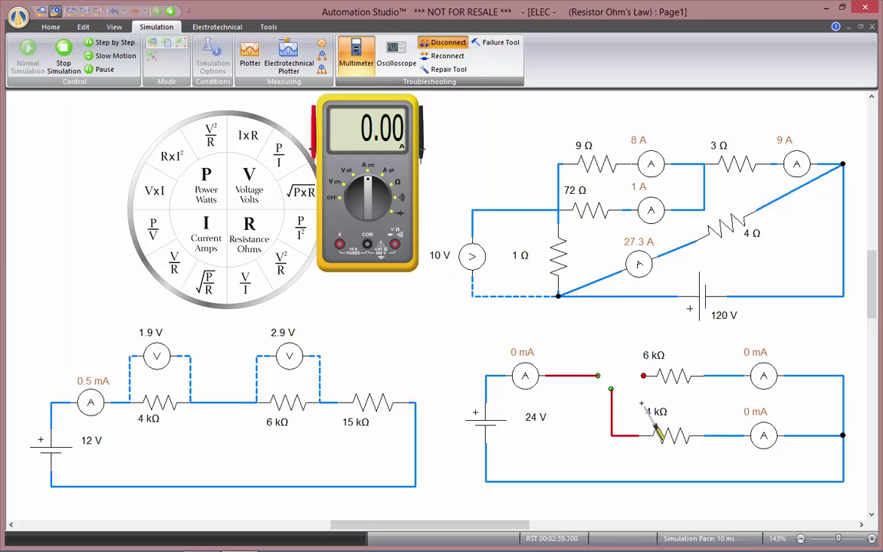
click(704, 376)
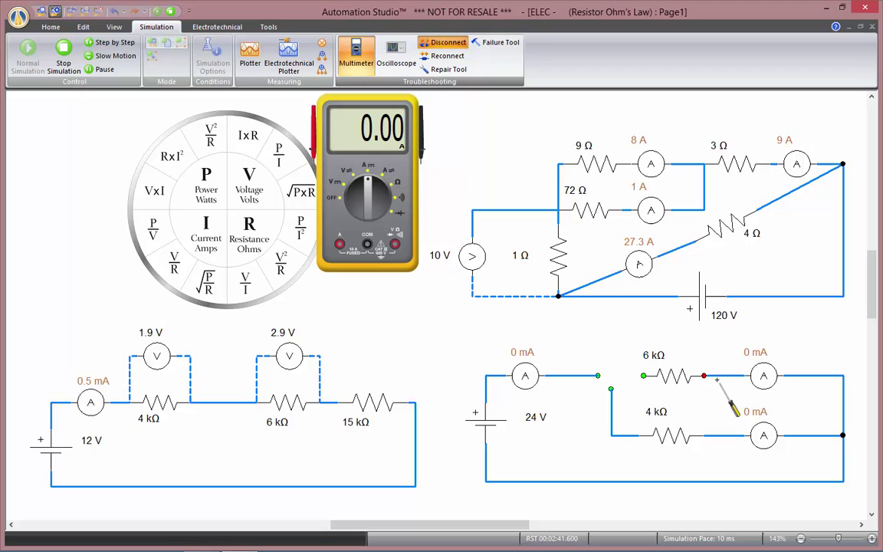
click(725, 378)
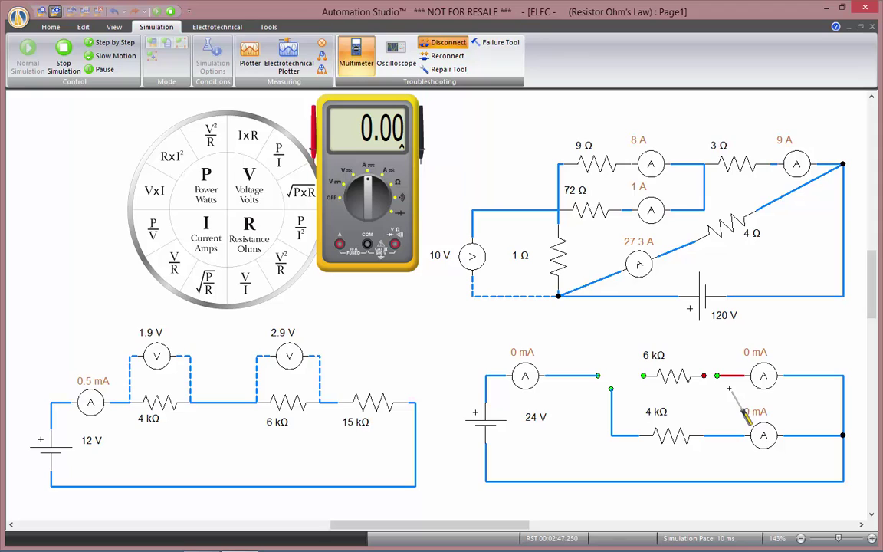
key(Escape)
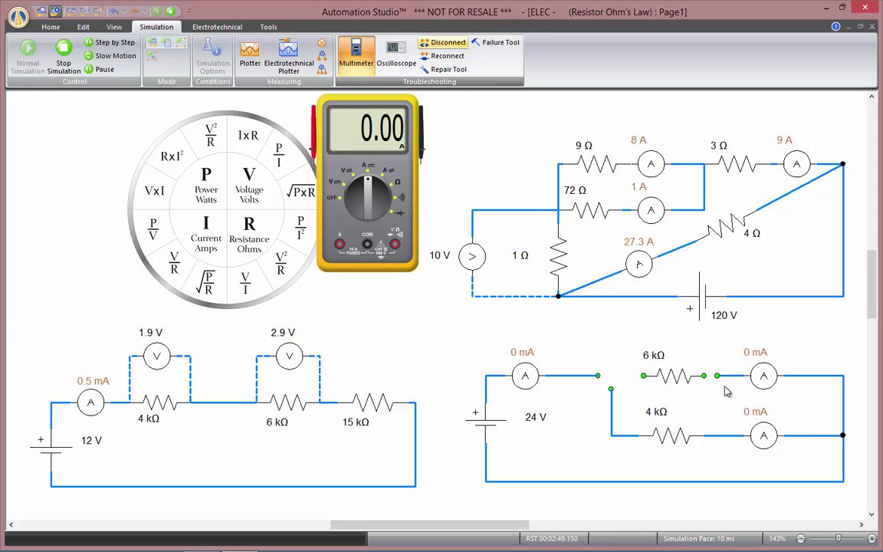
click(448, 56)
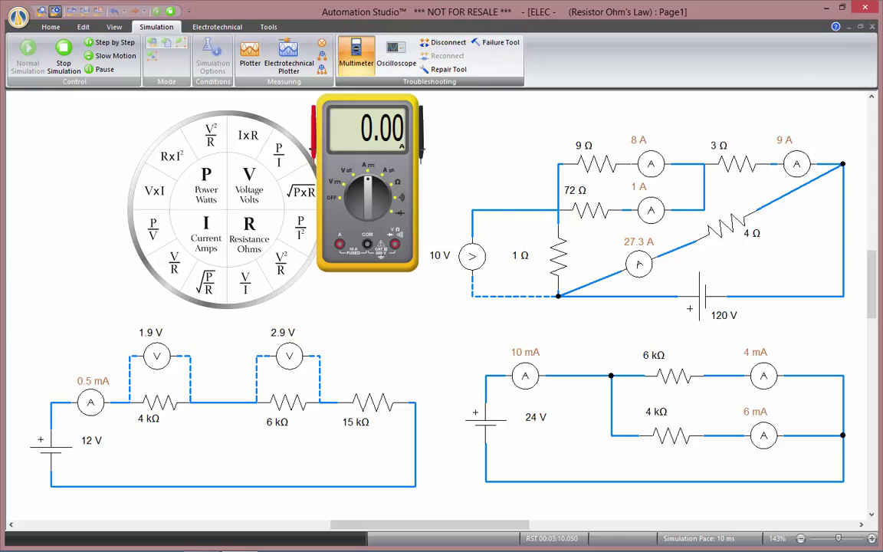
Step: Open the 4 kΩ branch before its ammeter and bridge the gap with the meter probes, reading 6 mA
click(441, 43)
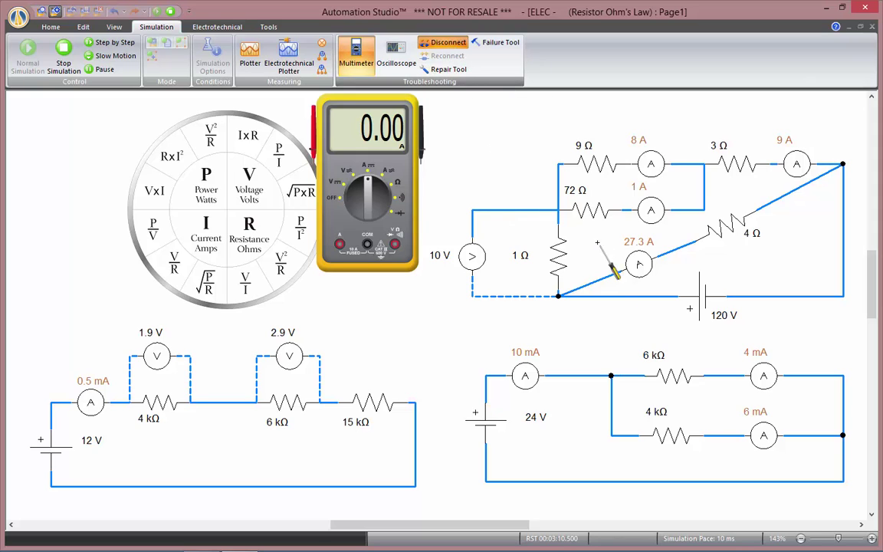
click(725, 437)
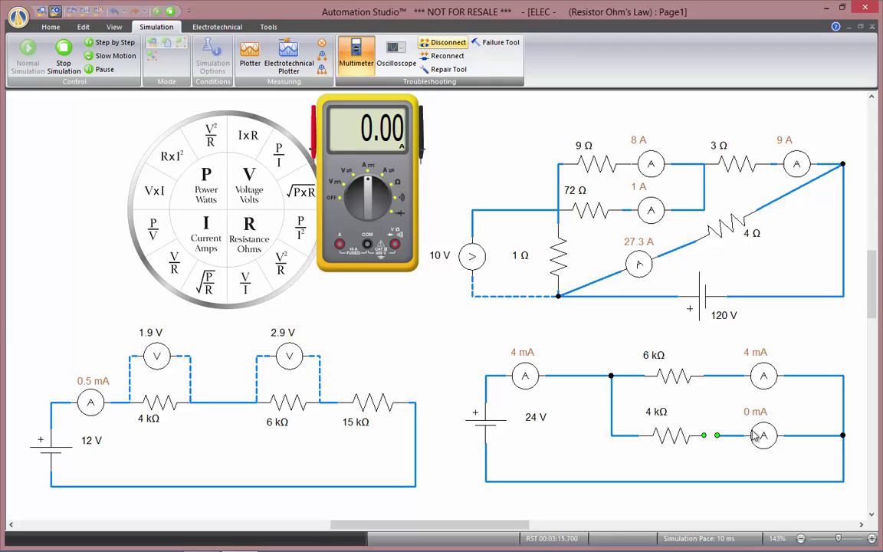
click(312, 130)
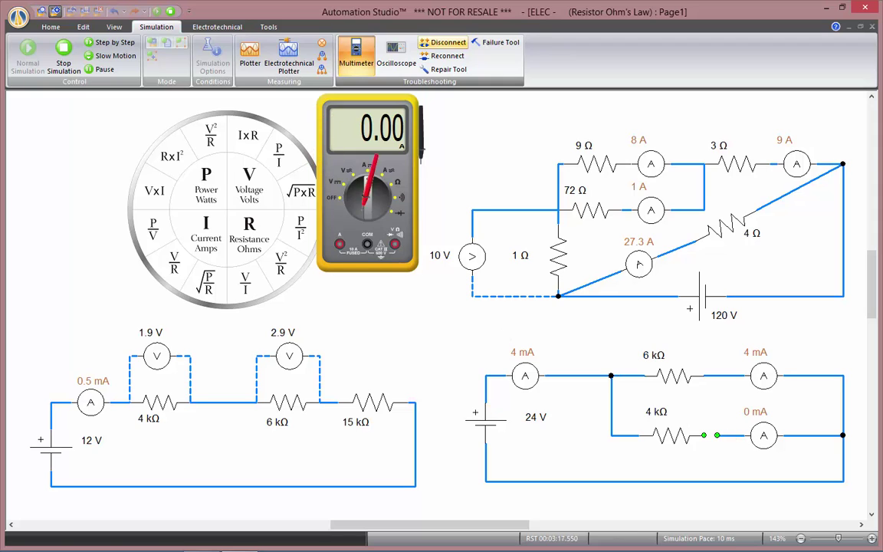
click(702, 422)
click(385, 146)
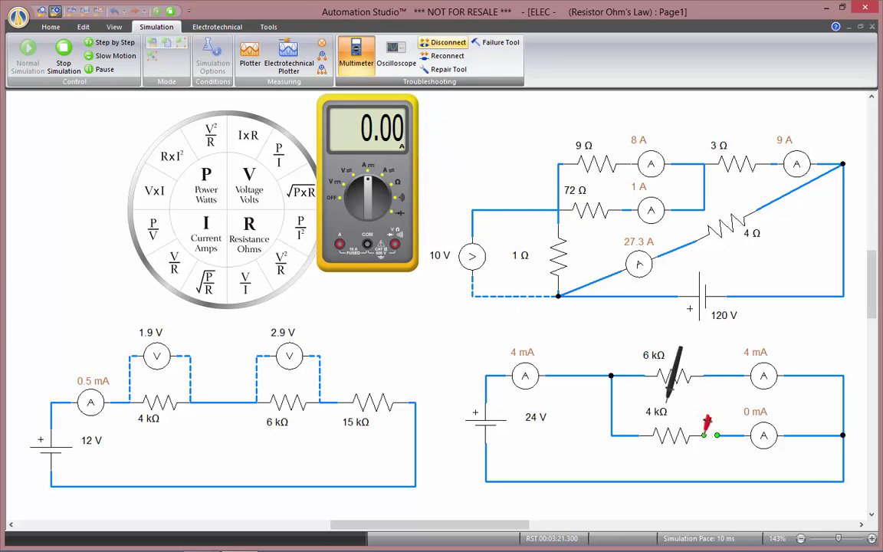
click(717, 435)
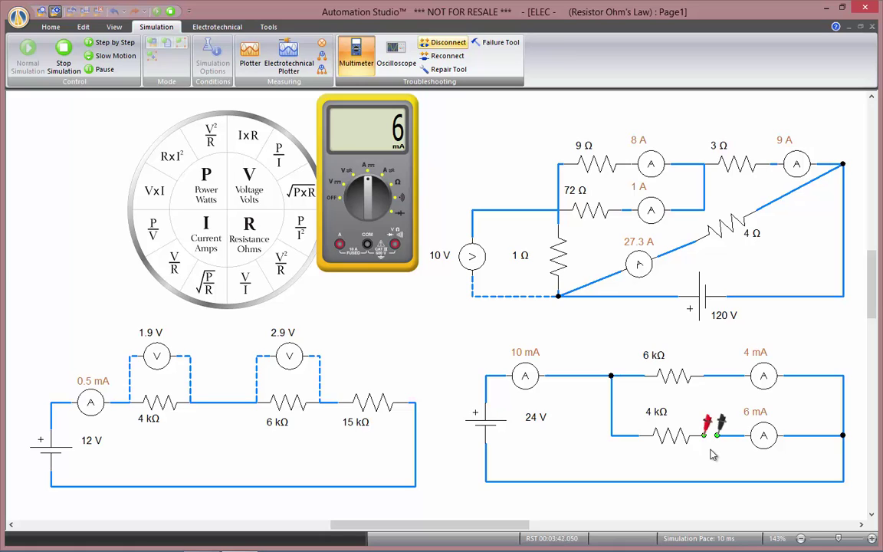
Step: Switch the meter mode and open the wires at both ends of the 6 kΩ and 4 kΩ resistors
click(392, 196)
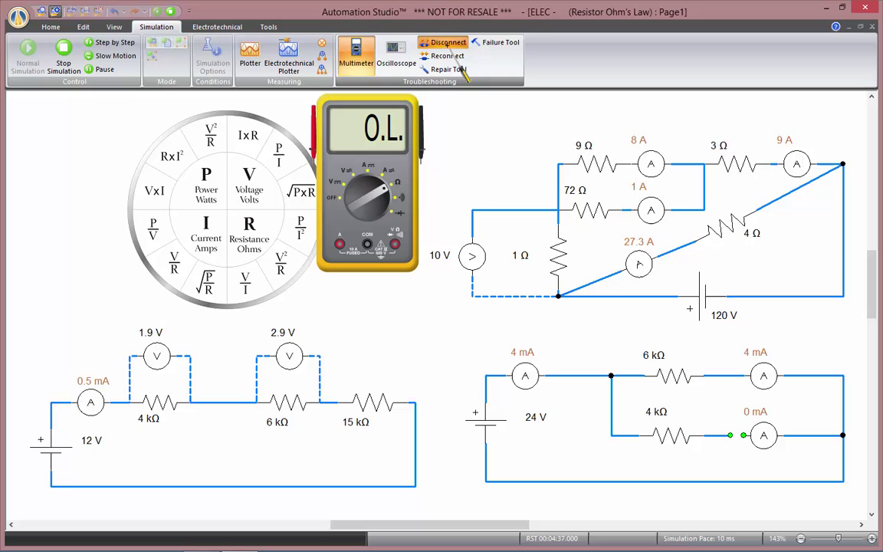
click(643, 376)
click(591, 376)
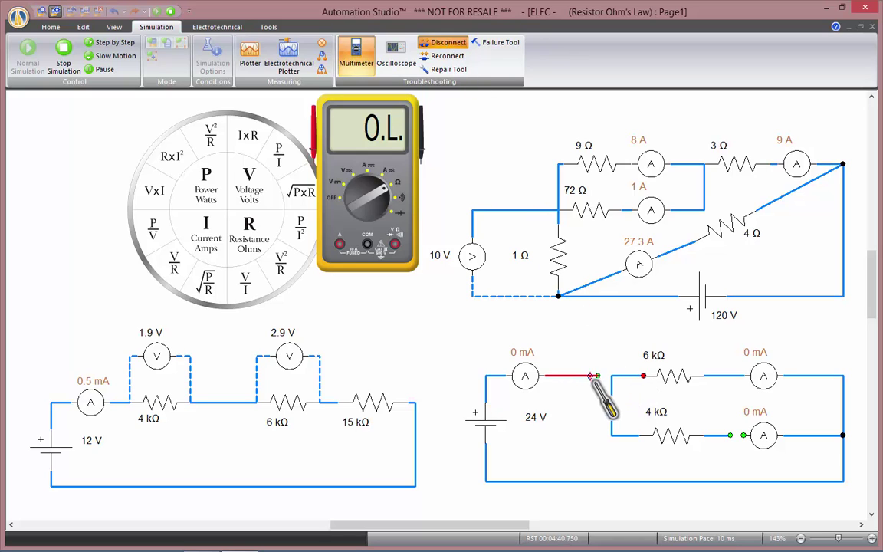
click(704, 376)
click(729, 375)
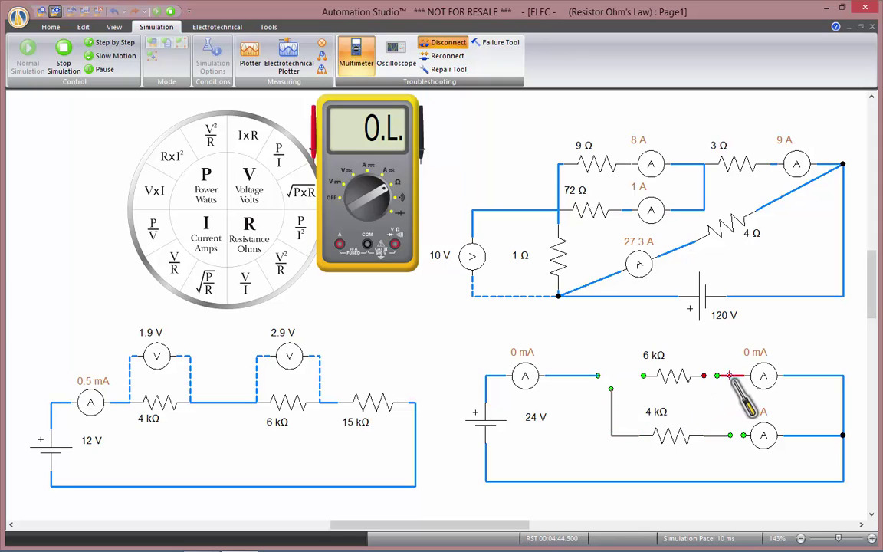
click(625, 436)
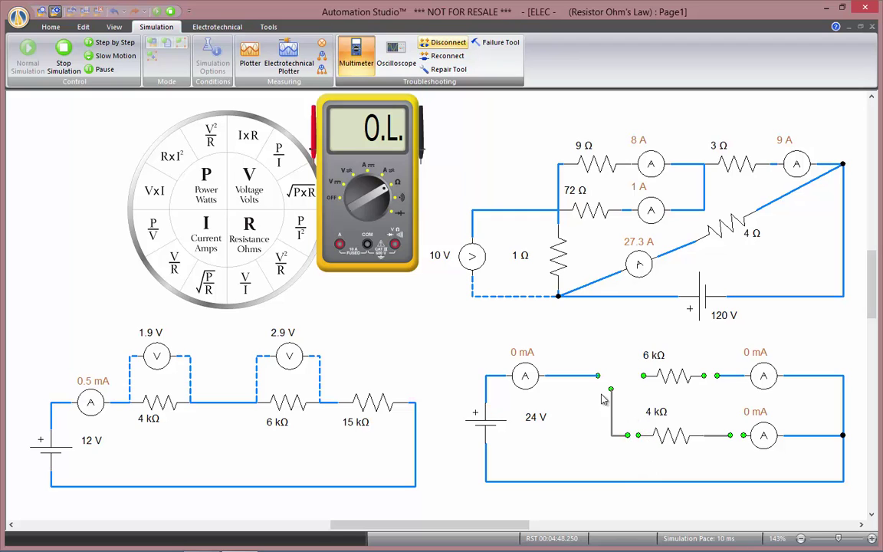
Step: Measure the isolated 6 kΩ resistor at 6.00 kOhm, then probe the junction wire, reading 0.1 Ohm
drag(313, 149, 644, 374)
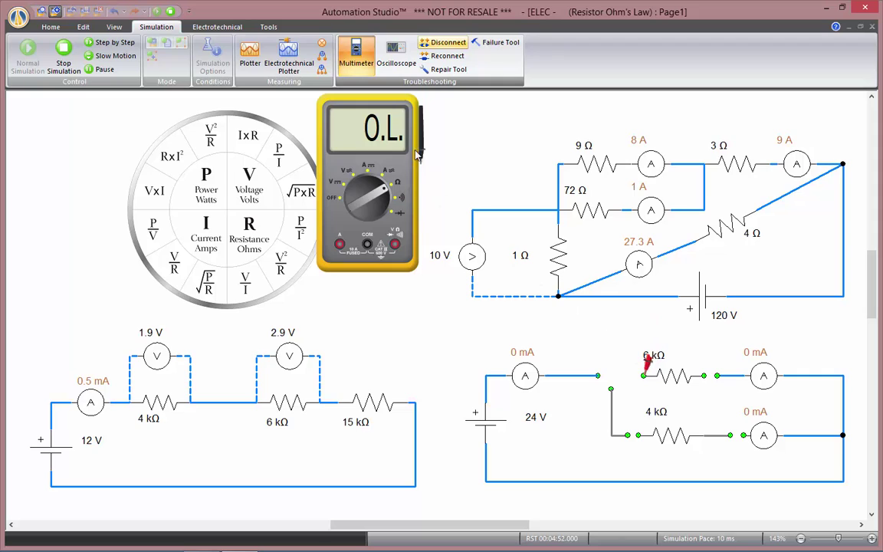
drag(420, 135, 704, 374)
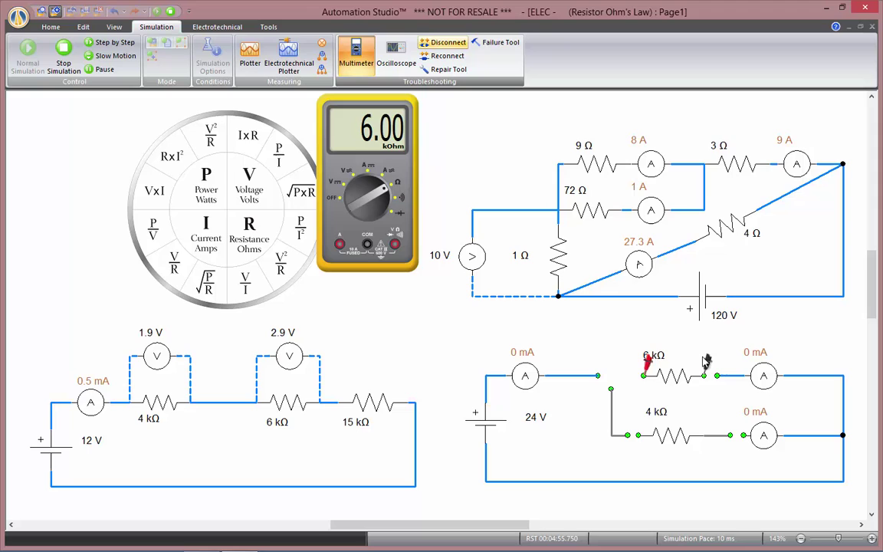
drag(646, 373, 613, 376)
drag(706, 373, 631, 422)
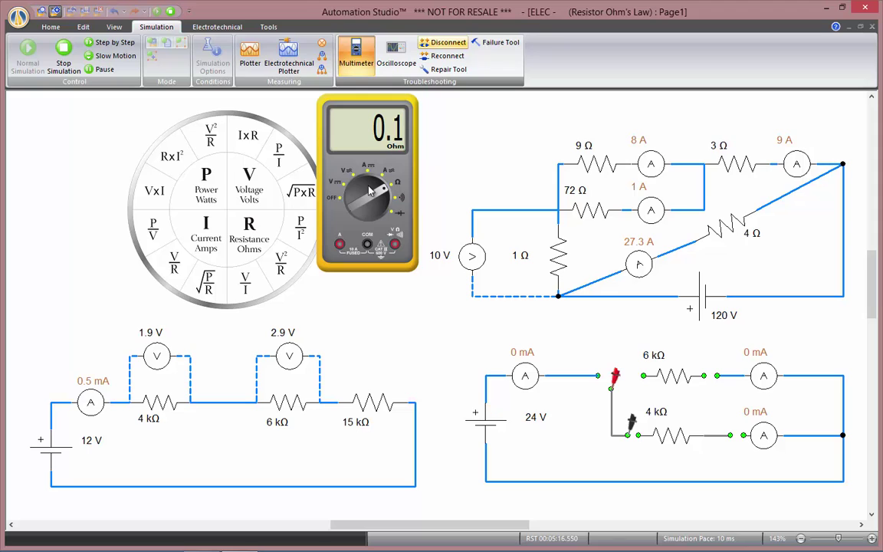
Step: Reconnect the broken wires, put the multimeter away, stop simulating, and close the project without saving
click(447, 56)
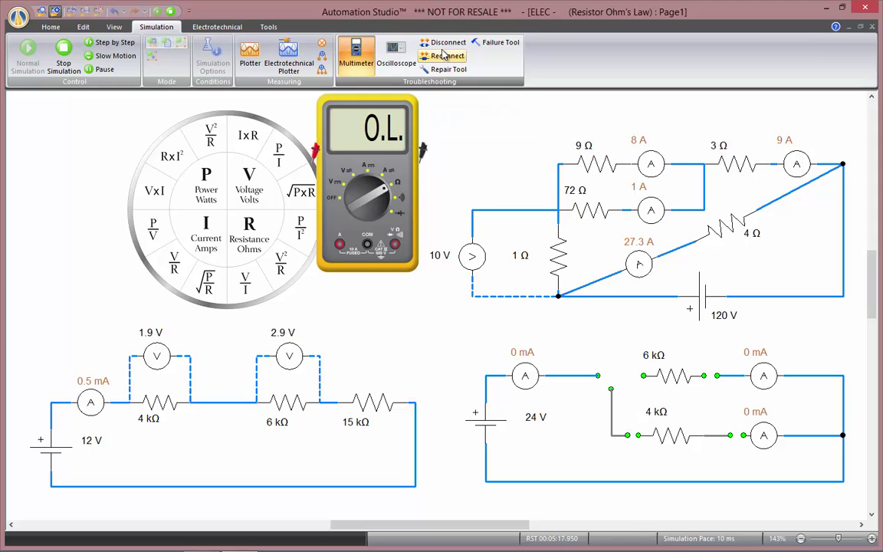
click(357, 54)
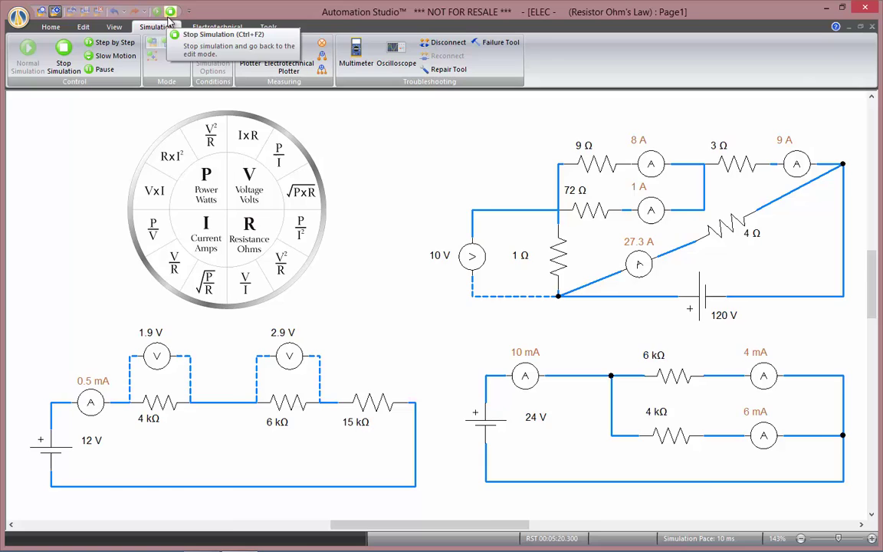
click(170, 12)
click(72, 13)
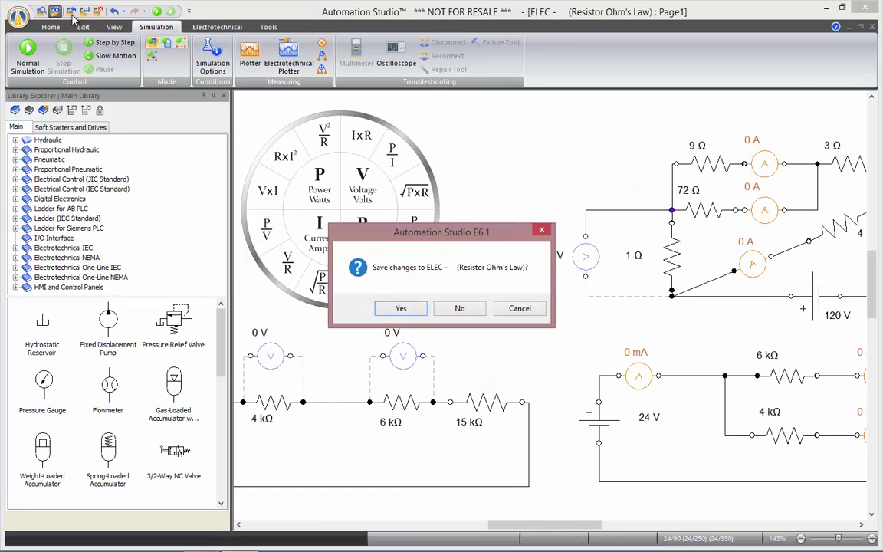
click(461, 308)
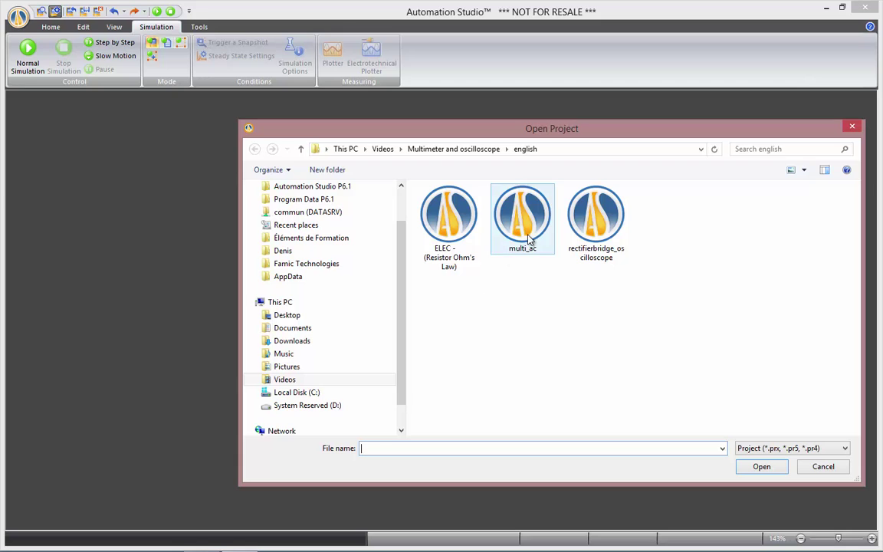
Step: Open the multi_ac three-phase motor project and run its simulation
click(532, 234)
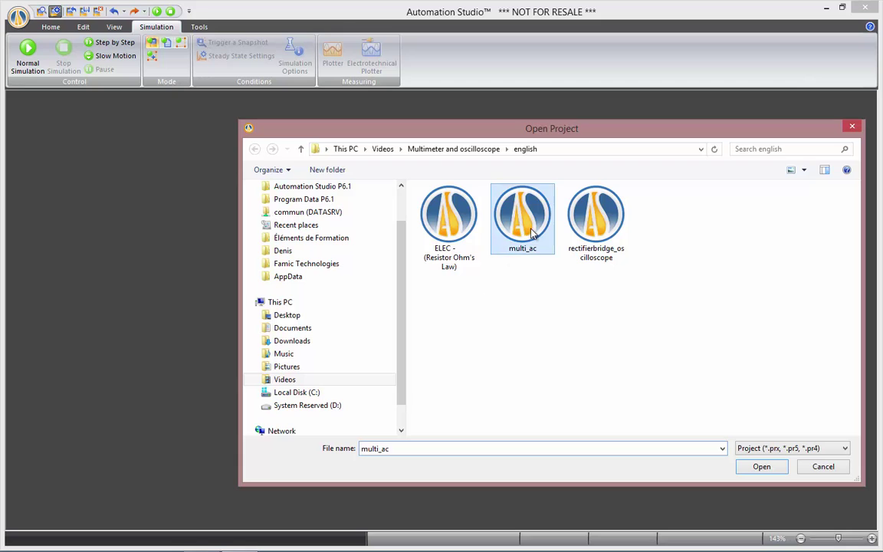
double_click(531, 233)
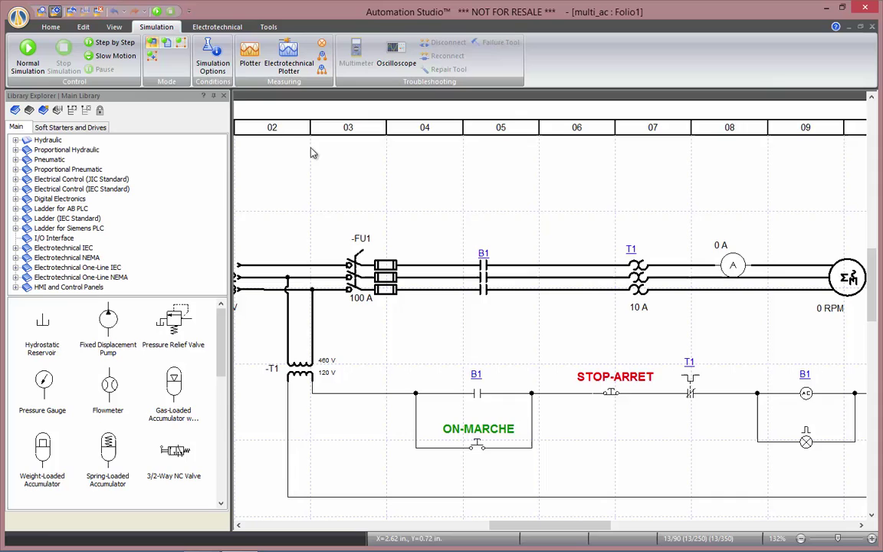
click(157, 11)
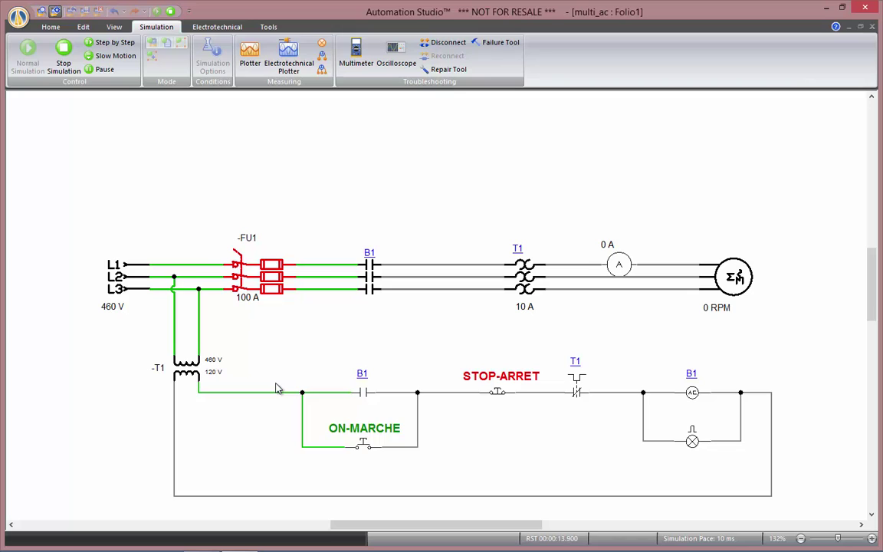
Step: Press the ON-MARCHE pushbutton to start the three-phase motor
click(365, 447)
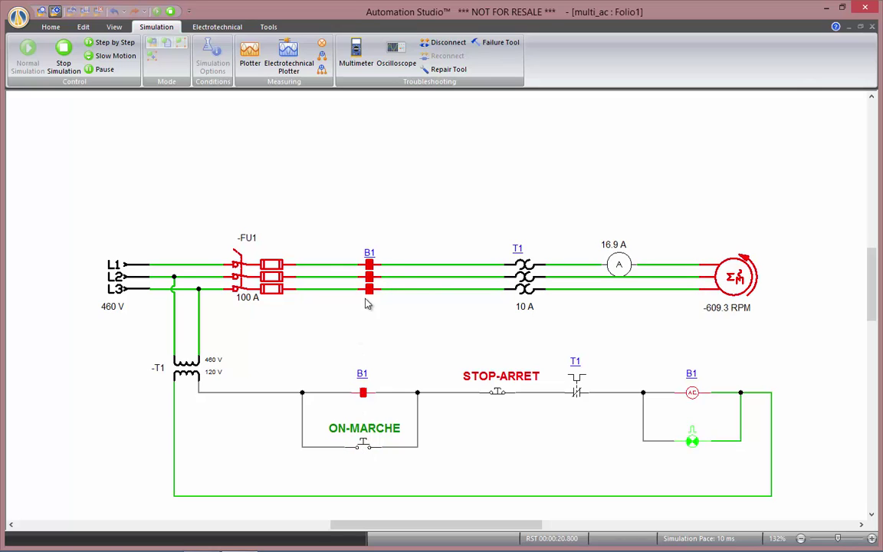
Step: Bring out the multimeter, set it to V~, and probe the L1 supply lines, reading 459.92 V
click(356, 67)
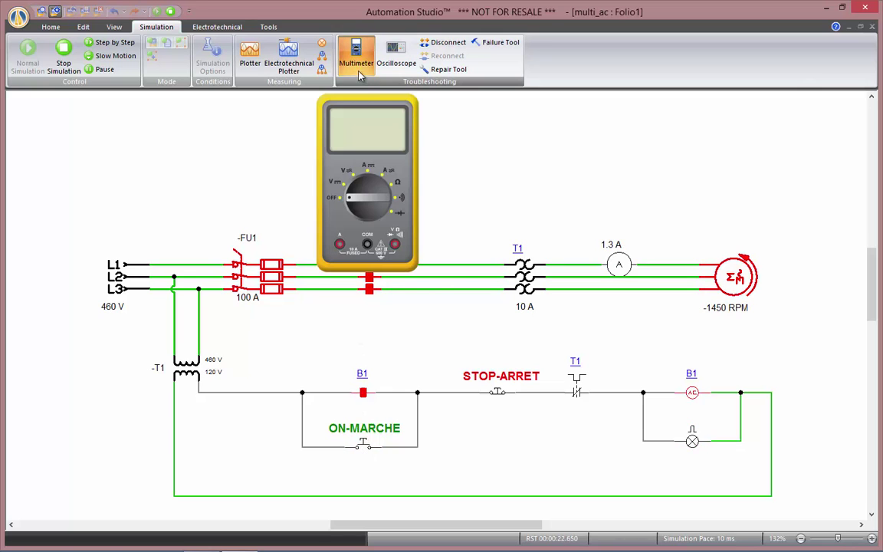
drag(378, 108, 449, 112)
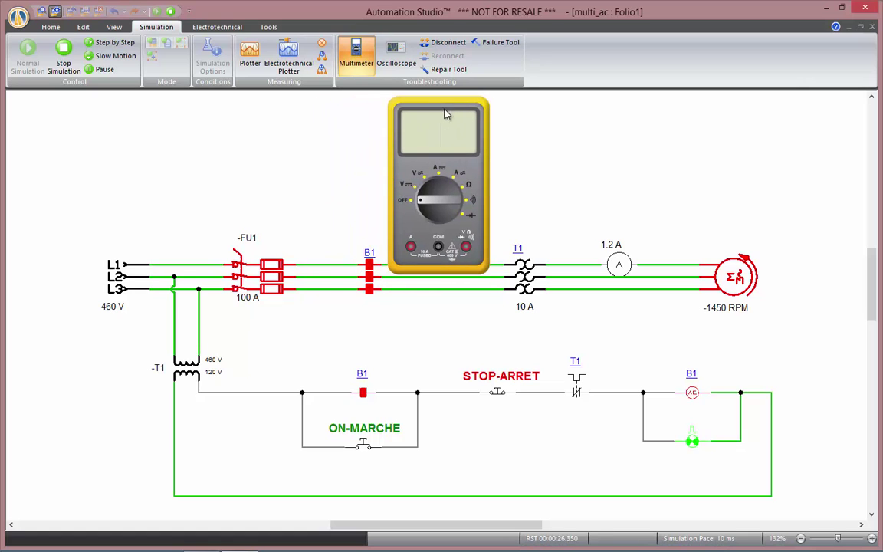
click(430, 182)
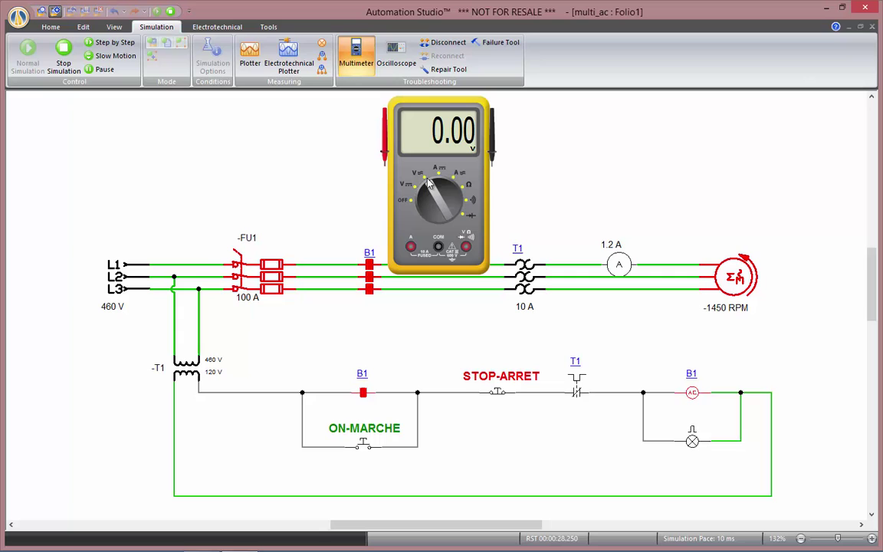
drag(385, 154, 153, 252)
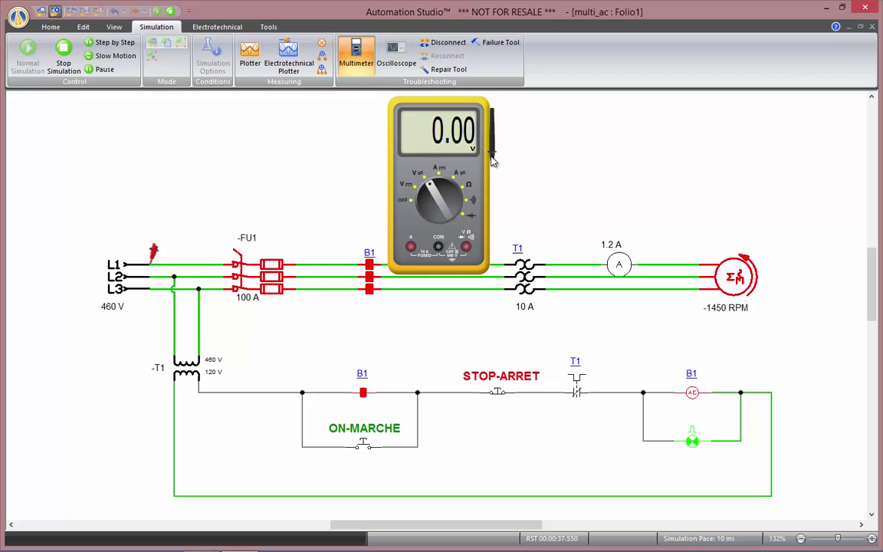
drag(491, 134, 154, 266)
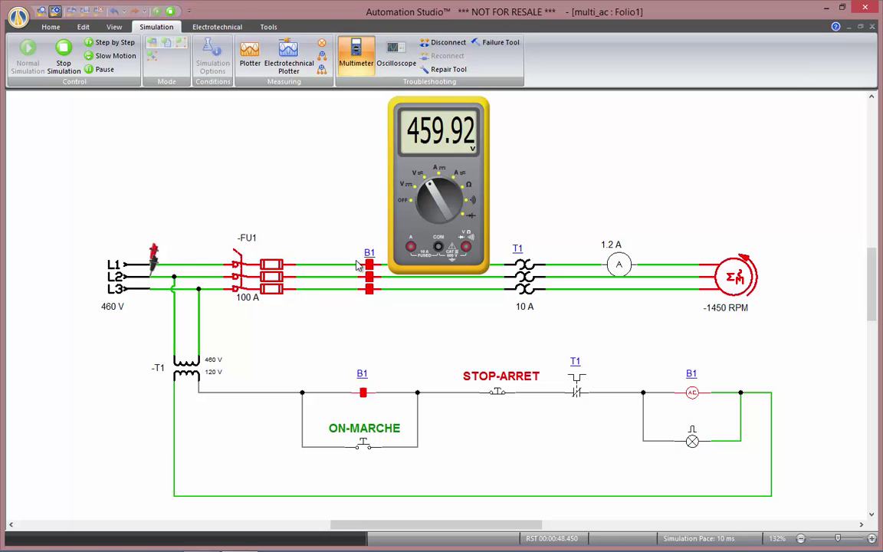
Step: Switch the meter to amps, break the line right of T1 and bridge it with both probes, reading 1.25 A
click(455, 186)
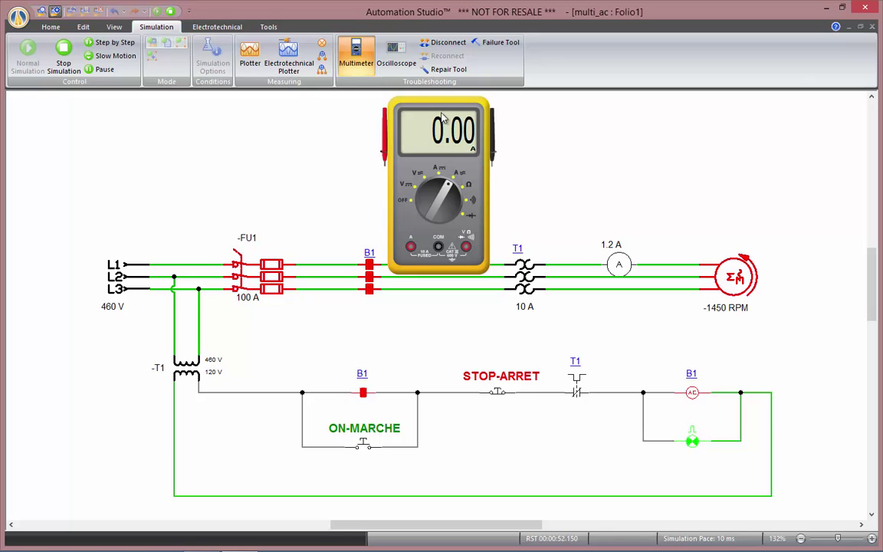
click(445, 42)
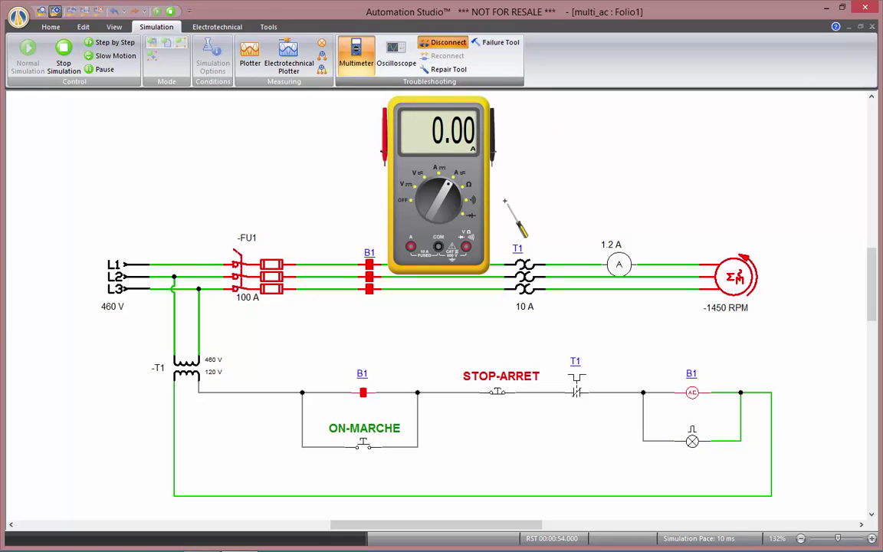
click(545, 288)
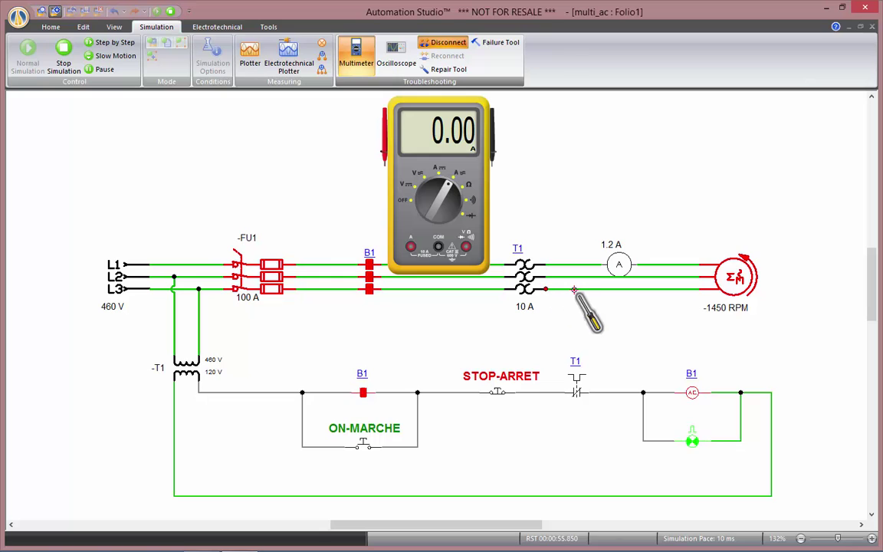
click(559, 289)
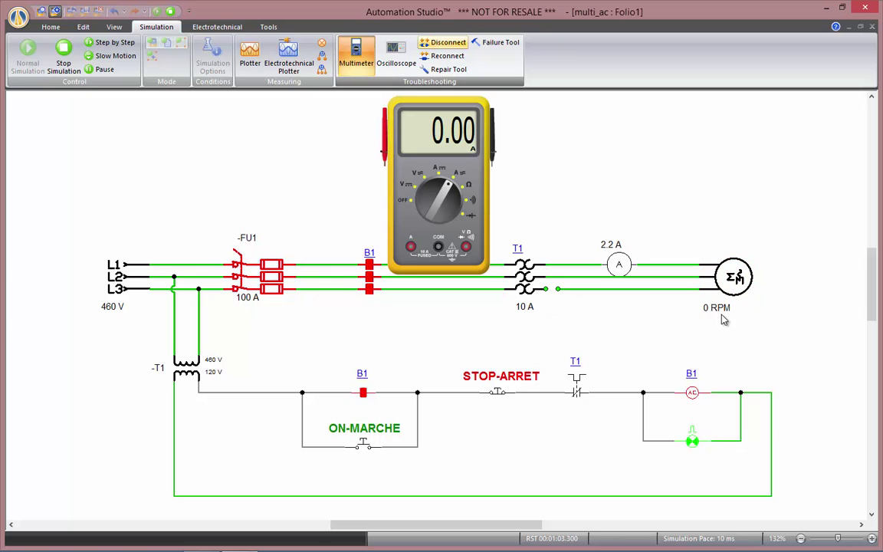
drag(384, 134, 549, 276)
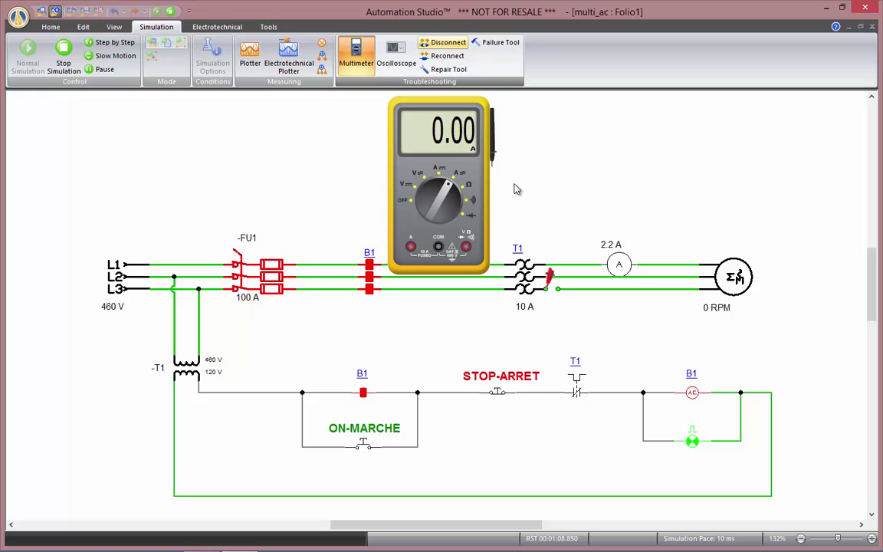
drag(493, 157, 562, 278)
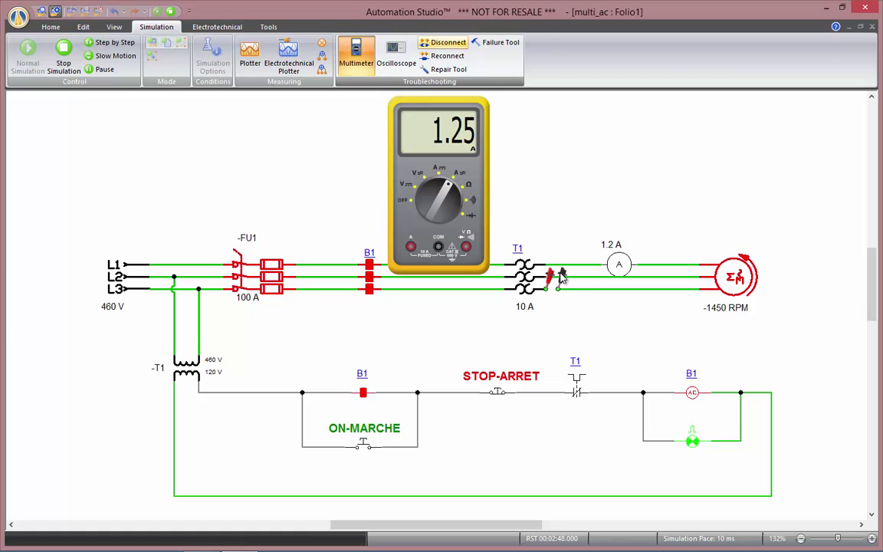
Step: Remove the multimeter, stop the simulation, open rectifierbridge_oscilloscope and run Normal Simulation
click(349, 50)
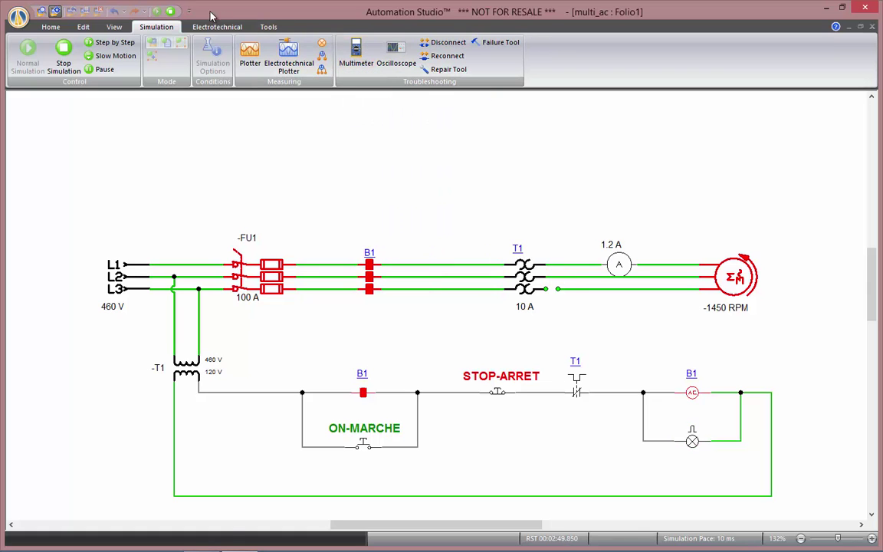
click(168, 11)
click(69, 11)
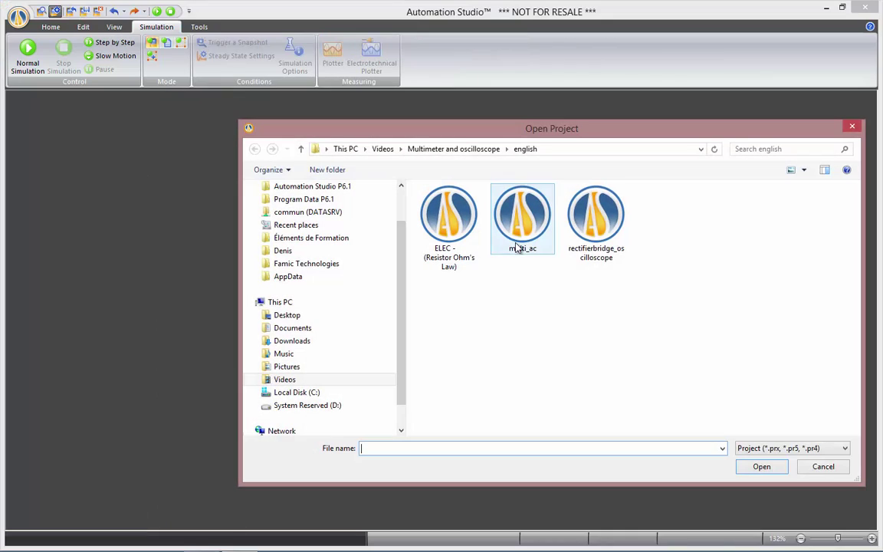
double_click(584, 241)
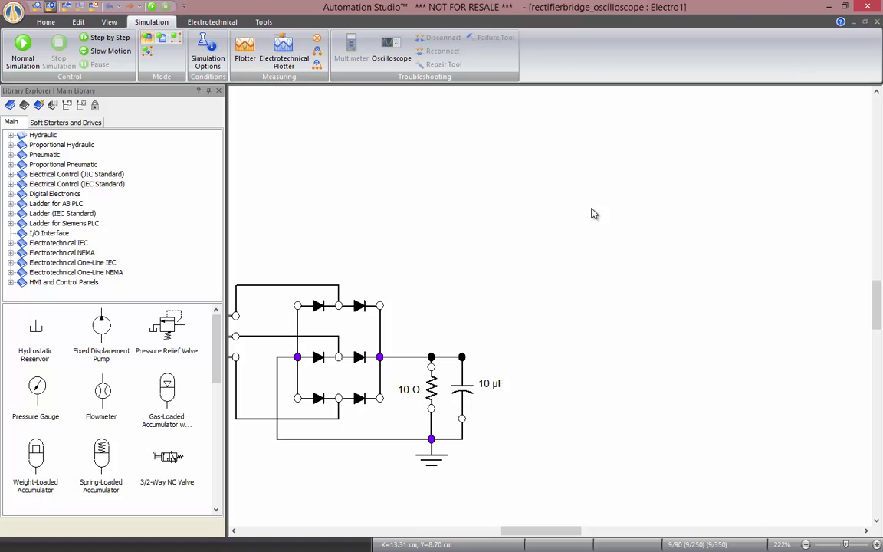
click(152, 6)
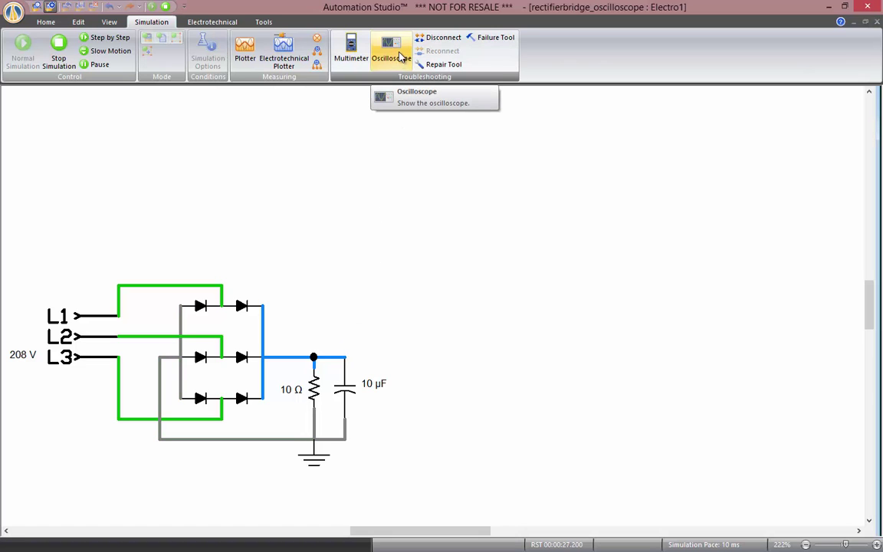
Step: Bring up the oscilloscope and switch on channels CH1 through CH4
click(400, 57)
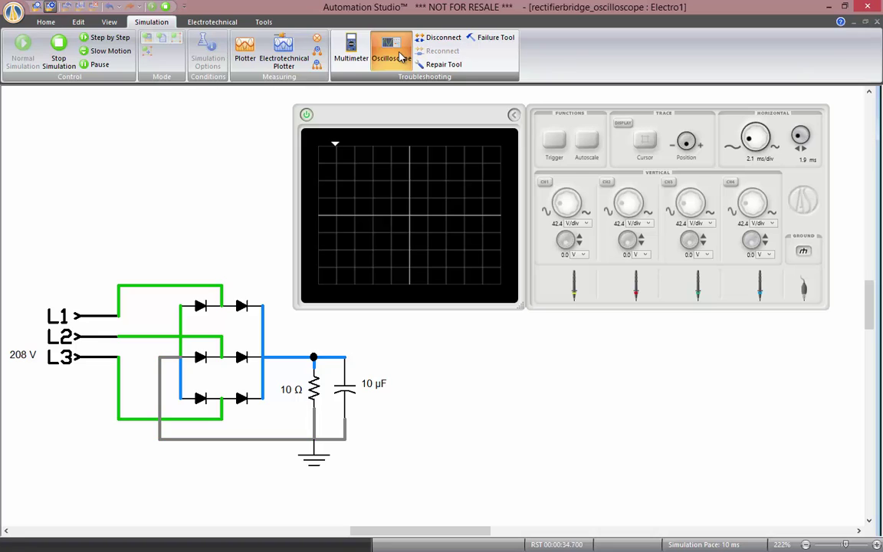
click(545, 183)
click(607, 182)
click(669, 182)
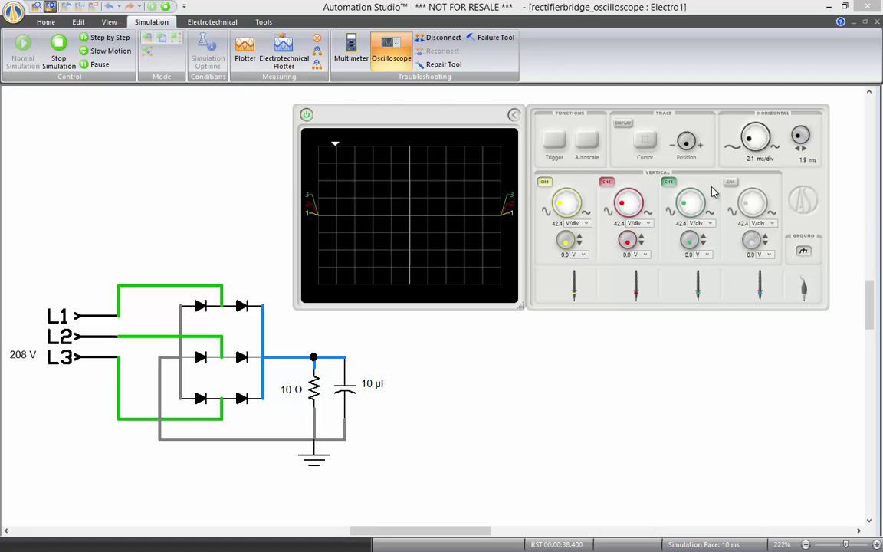
click(731, 182)
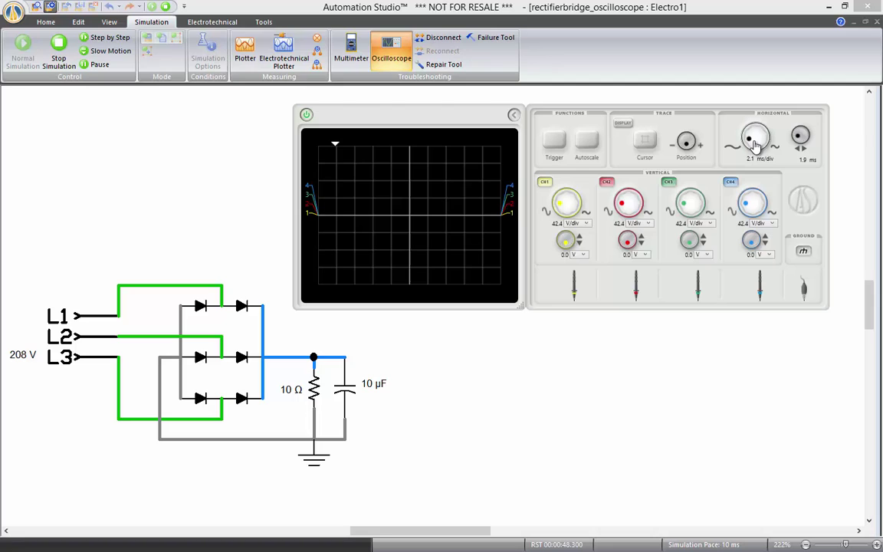
Step: Pull out the four channel probes and the ground probe, then apply the common Ground
click(579, 287)
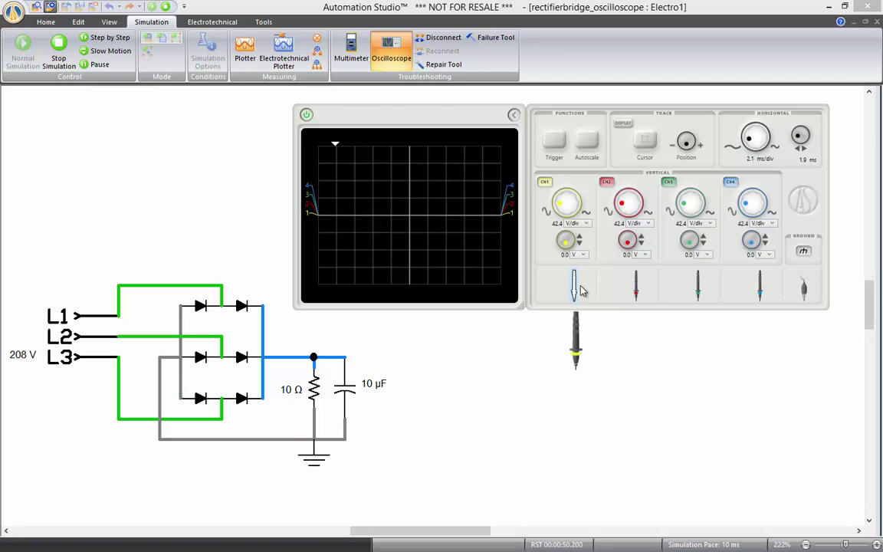
click(635, 286)
click(698, 287)
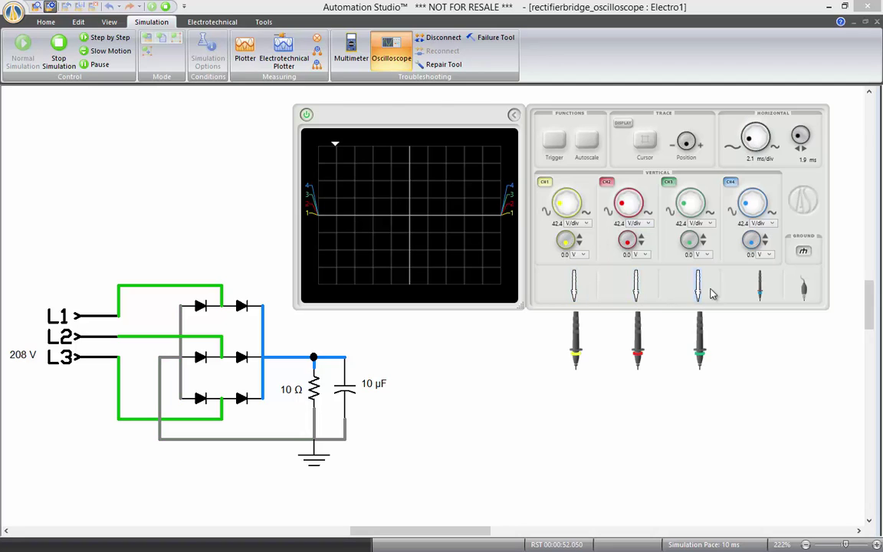
click(760, 287)
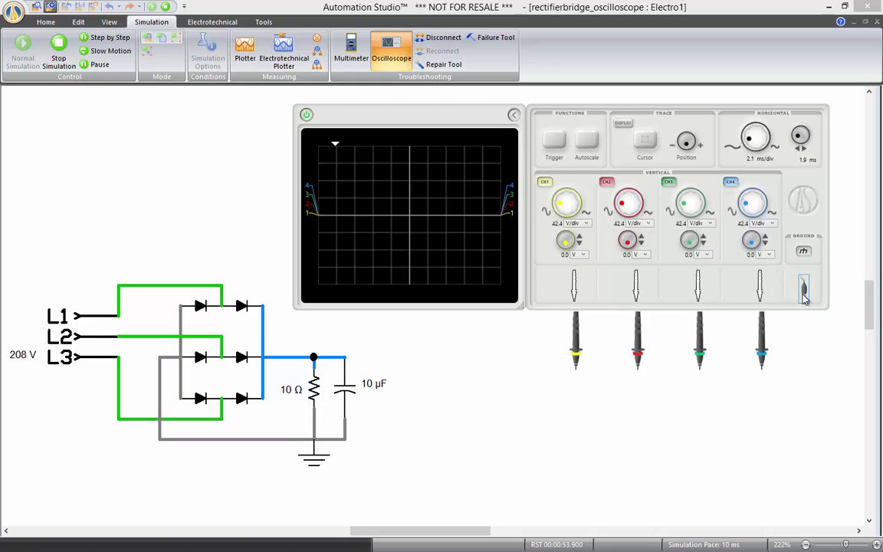
click(803, 293)
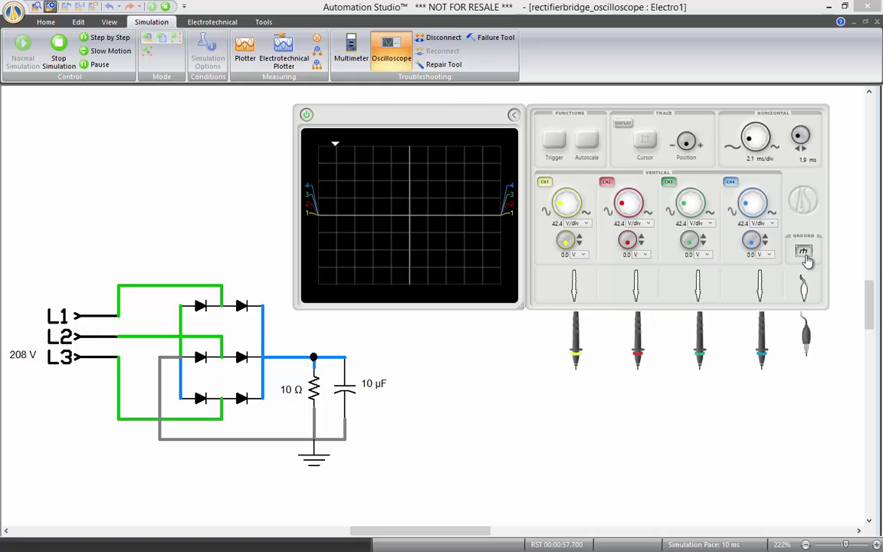
click(804, 253)
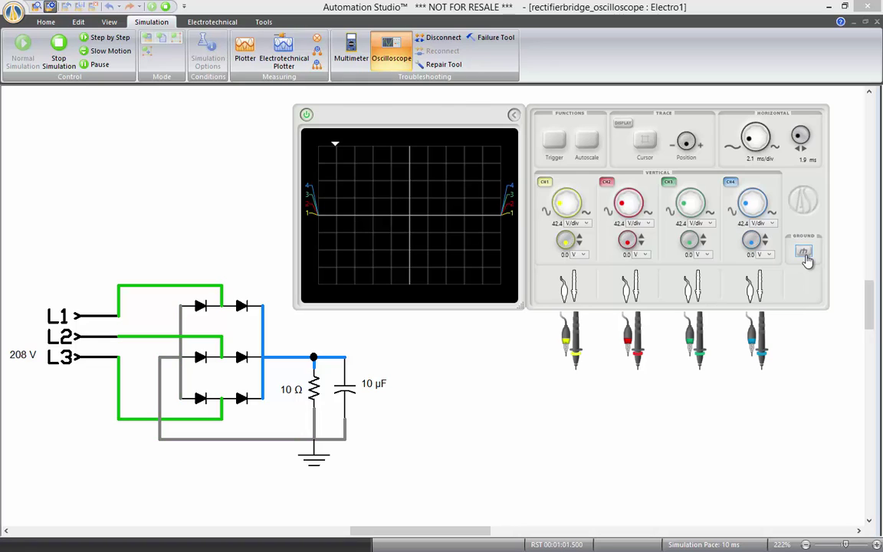
Step: Clip the ground lead to the resistor's lower end and probe L1, L2, L3 with CH1–CH3
click(805, 255)
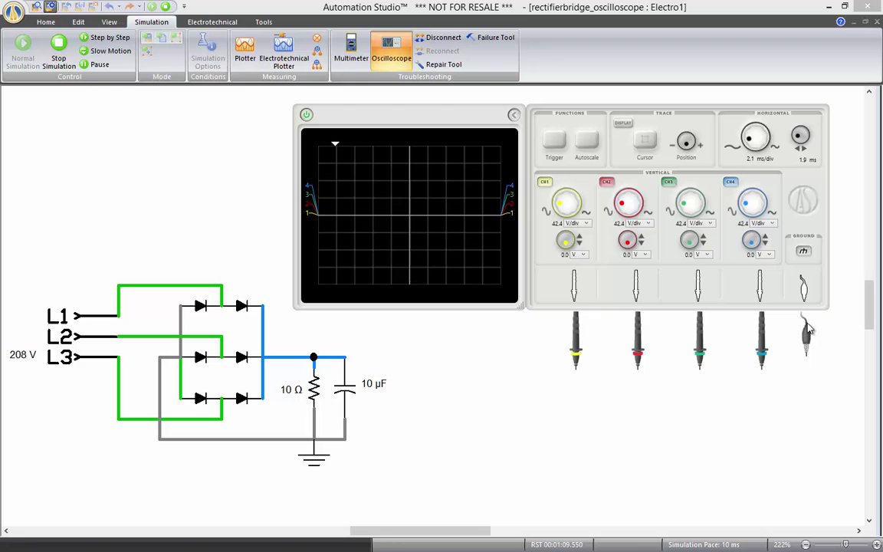
drag(805, 336, 319, 419)
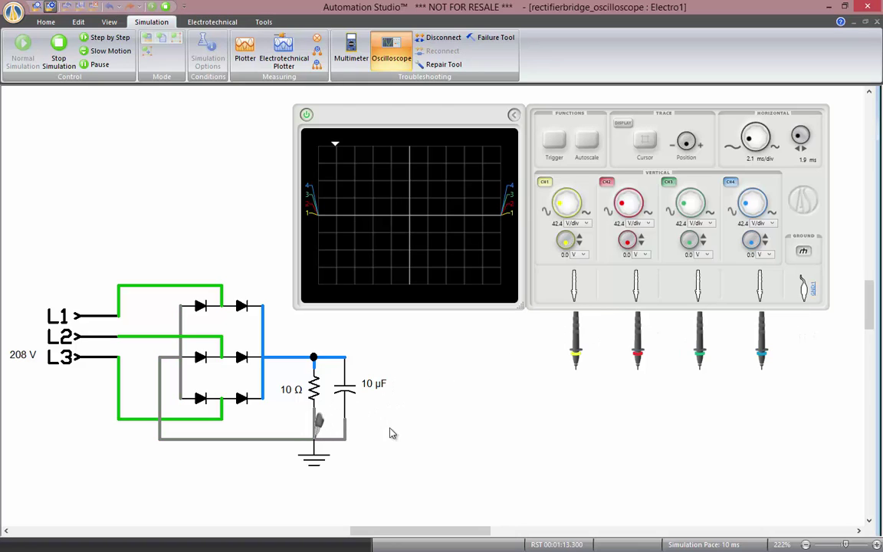
drag(583, 364, 121, 300)
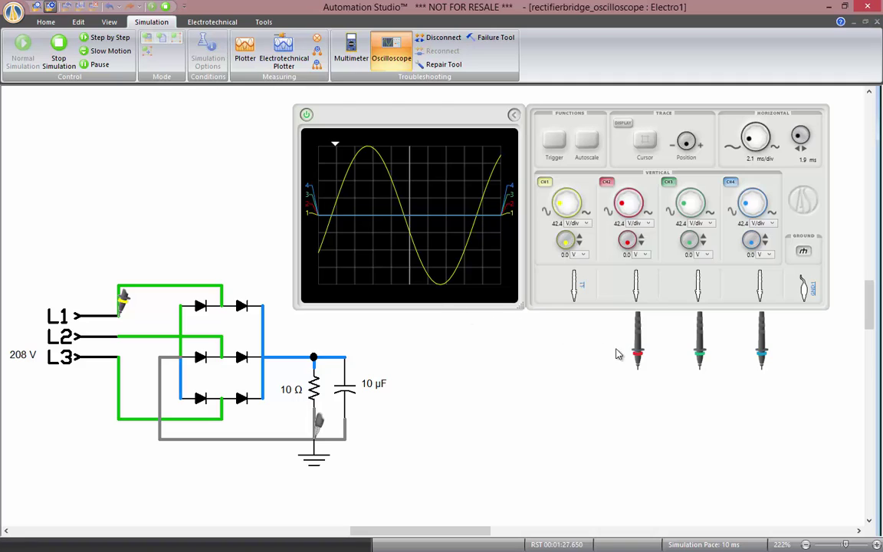
drag(636, 349, 124, 322)
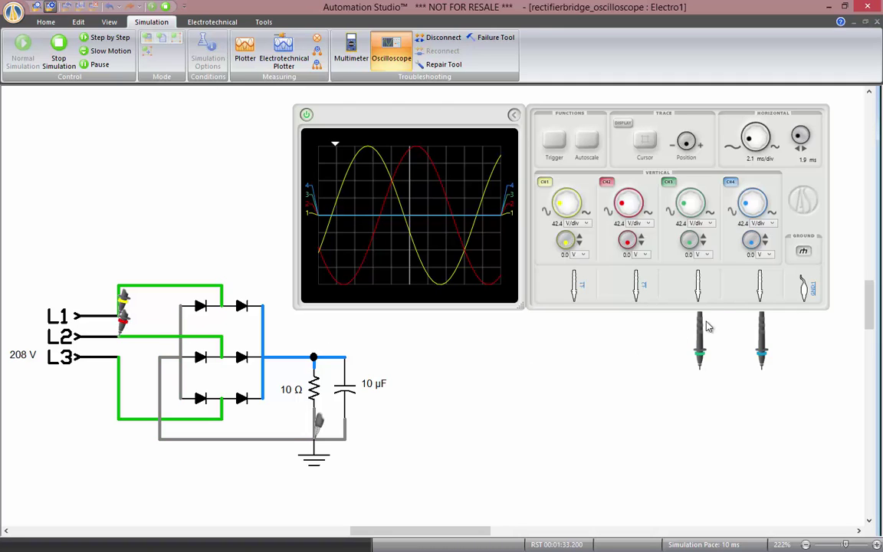
mouse_move(699, 341)
mouse_down()
mouse_move(132, 292)
mouse_move(126, 312)
mouse_up()
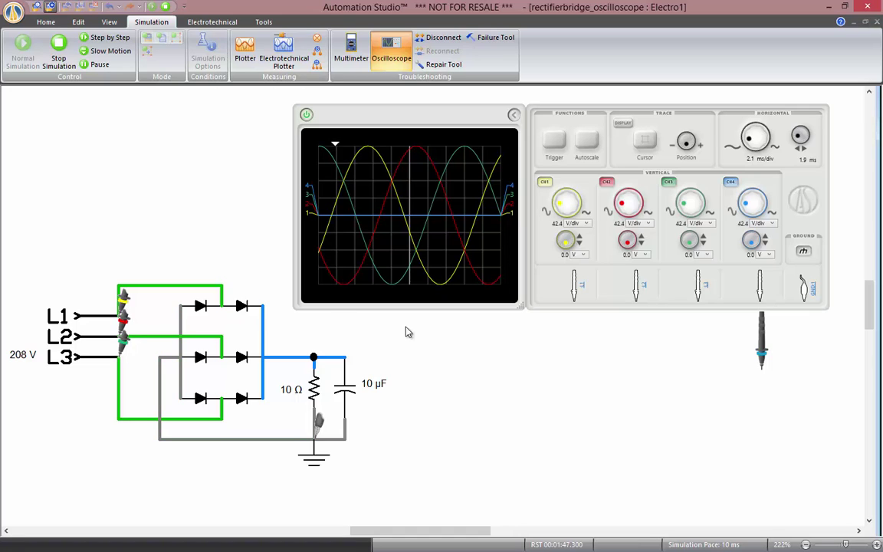
Step: Attach the CH4 probe to the output node at the top of the 10 Ω resistor
mouse_move(760, 361)
mouse_down()
mouse_move(330, 337)
mouse_move(313, 343)
mouse_move(319, 349)
mouse_up()
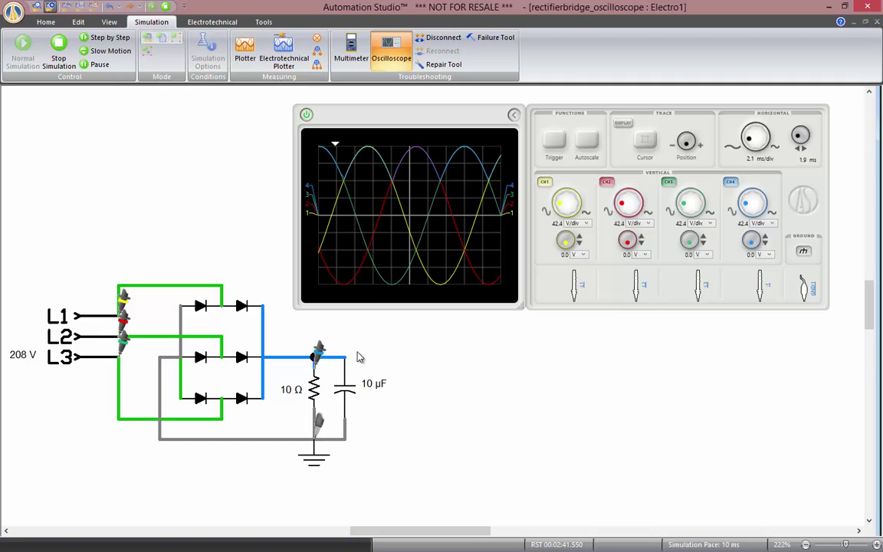
Step: Raise the filter capacitor's Capacitance slider from 10 µF toward 2,672 µF in its Setting dialog
click(345, 388)
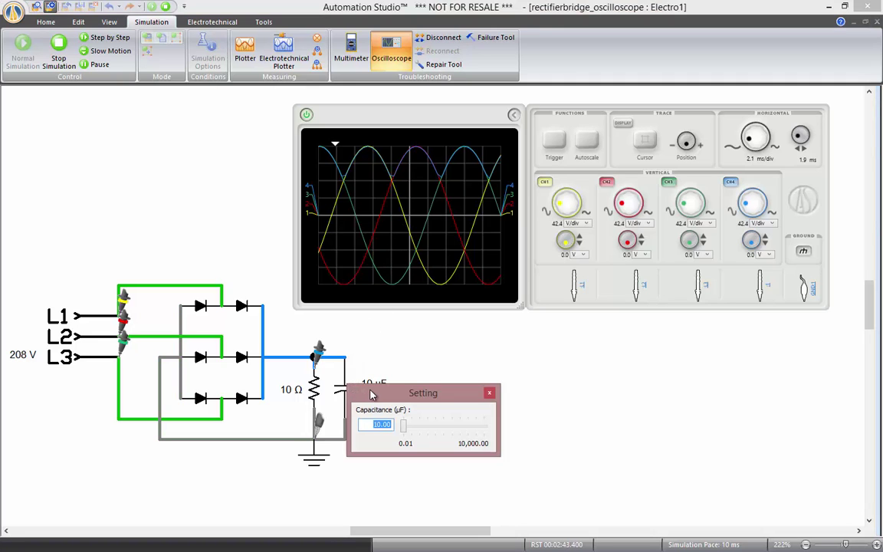
drag(373, 395, 428, 387)
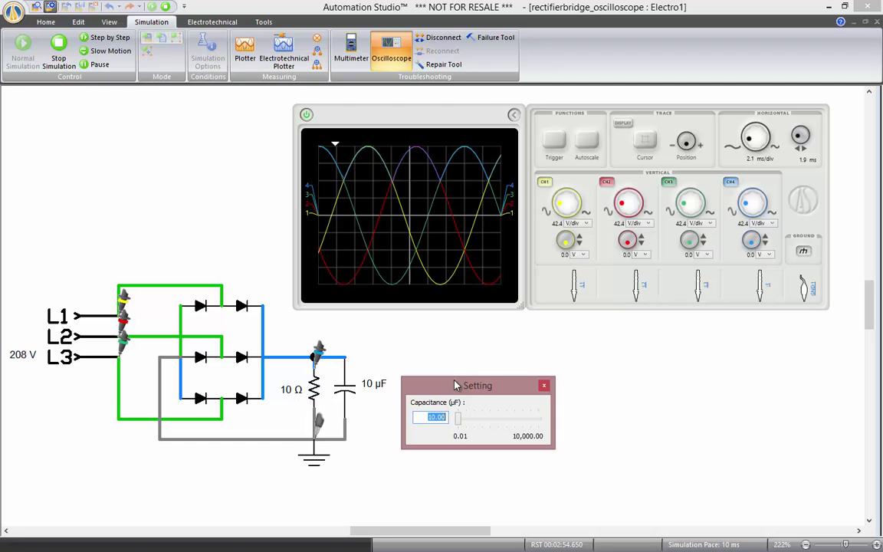
drag(459, 423, 469, 423)
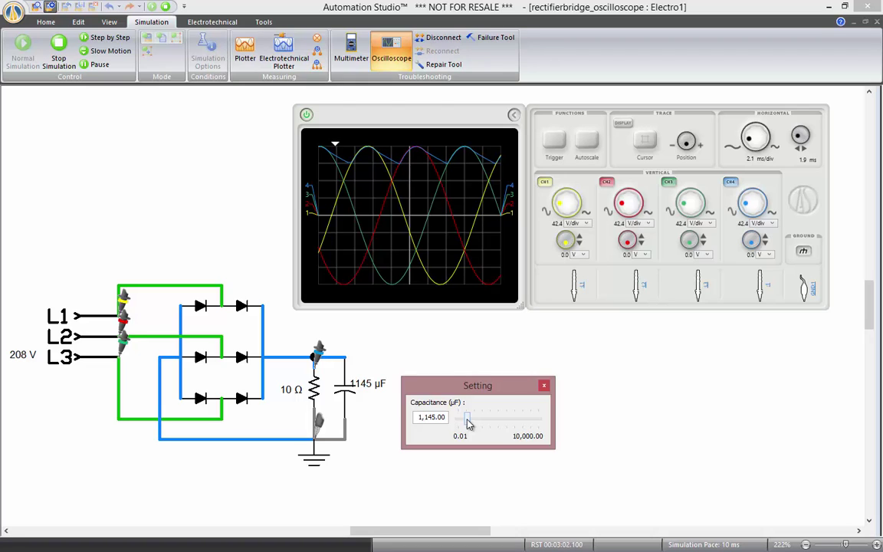
drag(469, 424, 481, 424)
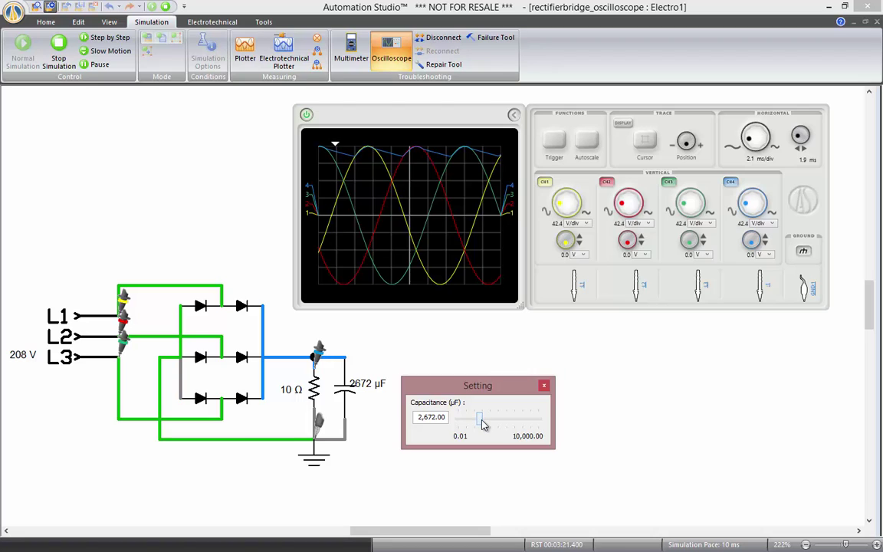